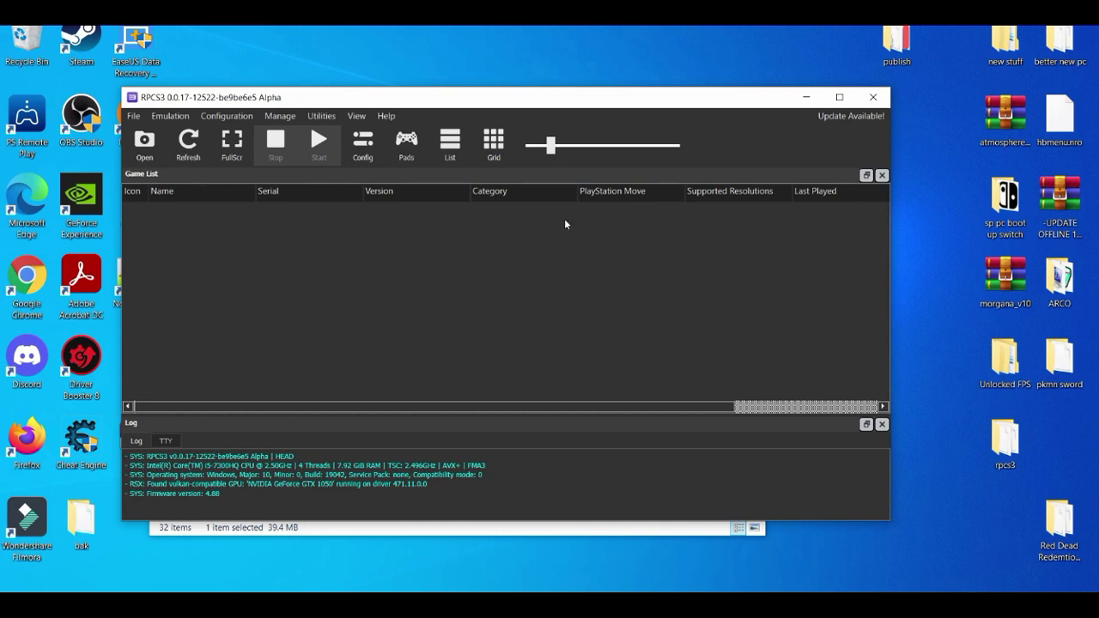
Open the emulator's configuration and review the CPU decoder, additional and SPU block size options
left_click(362, 144)
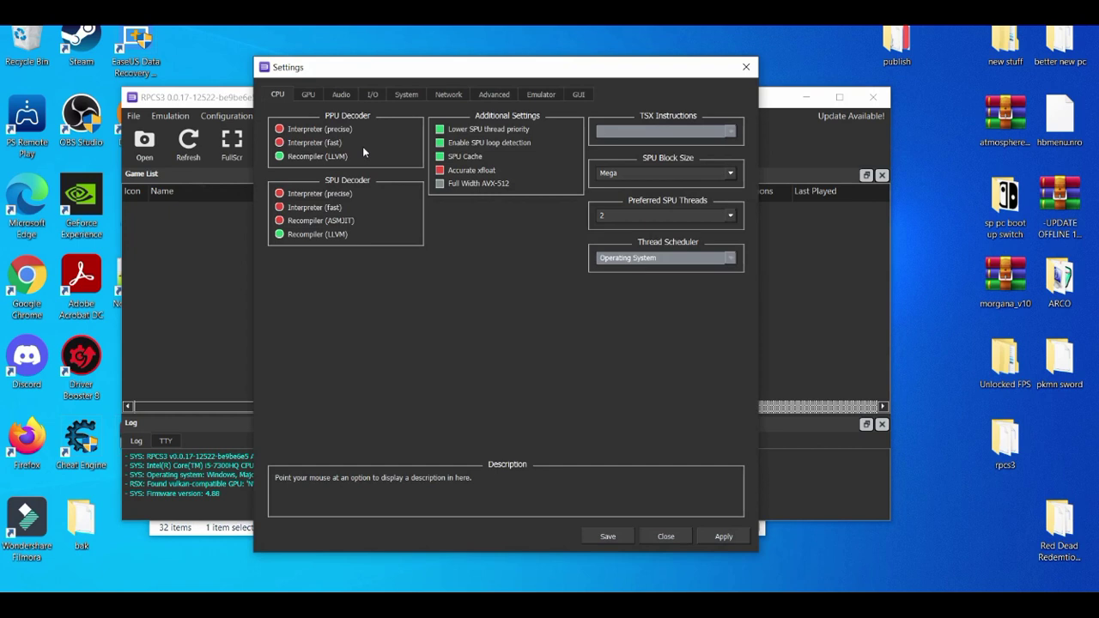
mouse_move(344, 160)
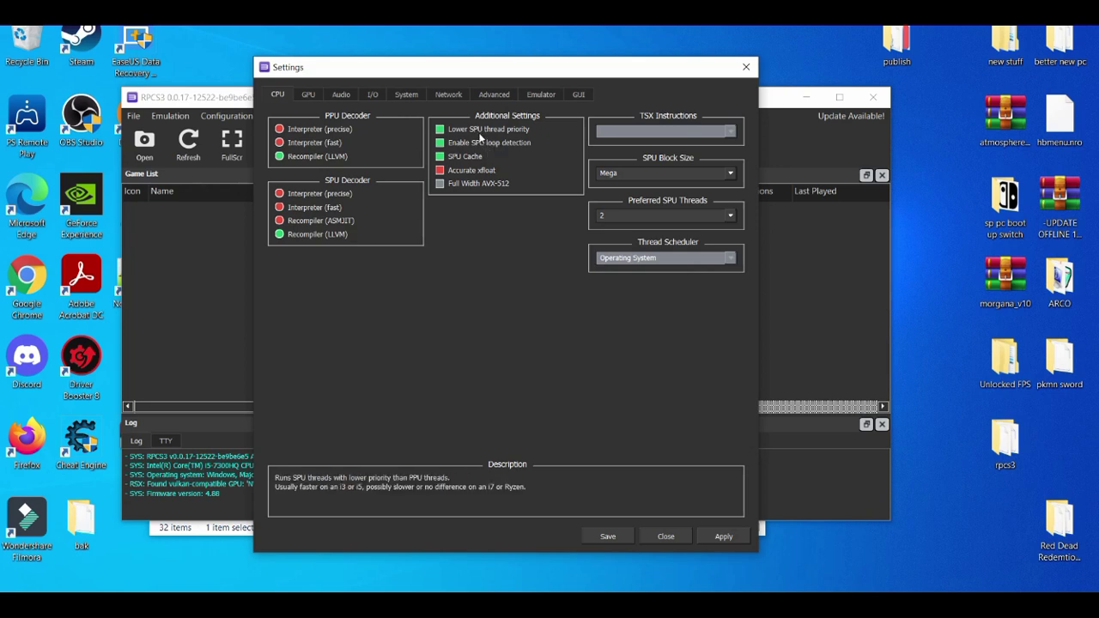
mouse_move(485, 145)
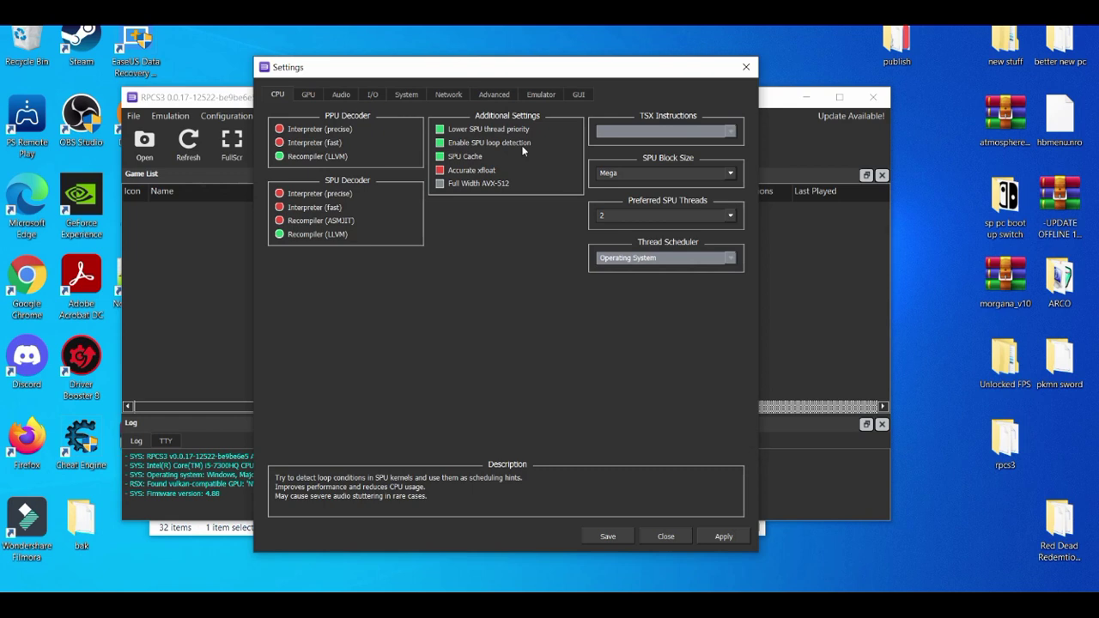
mouse_move(670, 181)
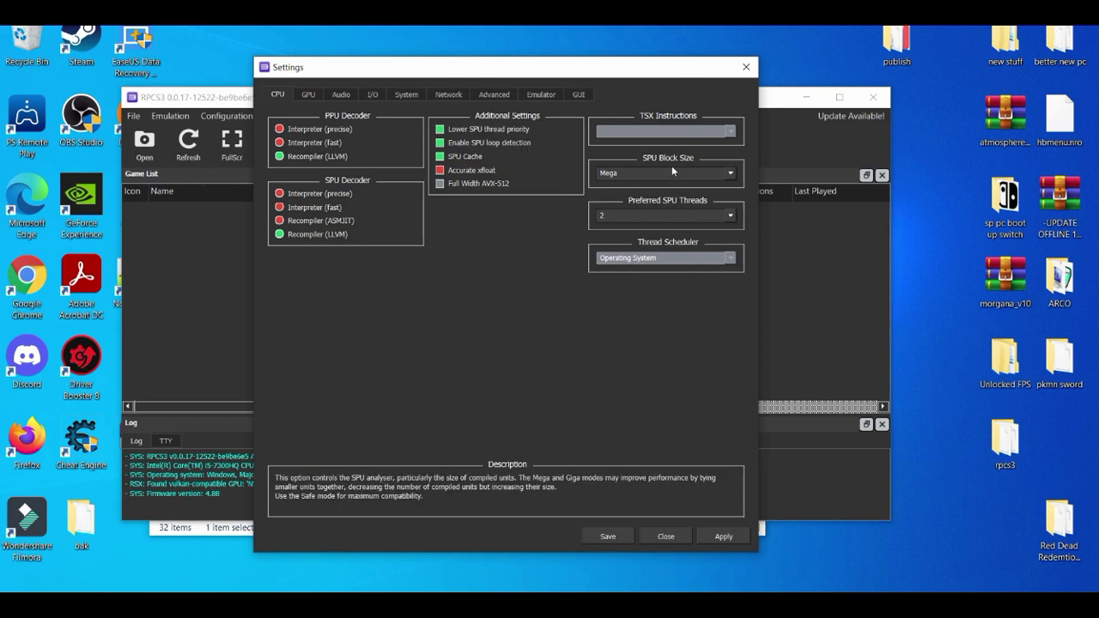
Set the SPU Block Size to Mega and look through the Preferred SPU Threads choices without picking one
left_click(675, 181)
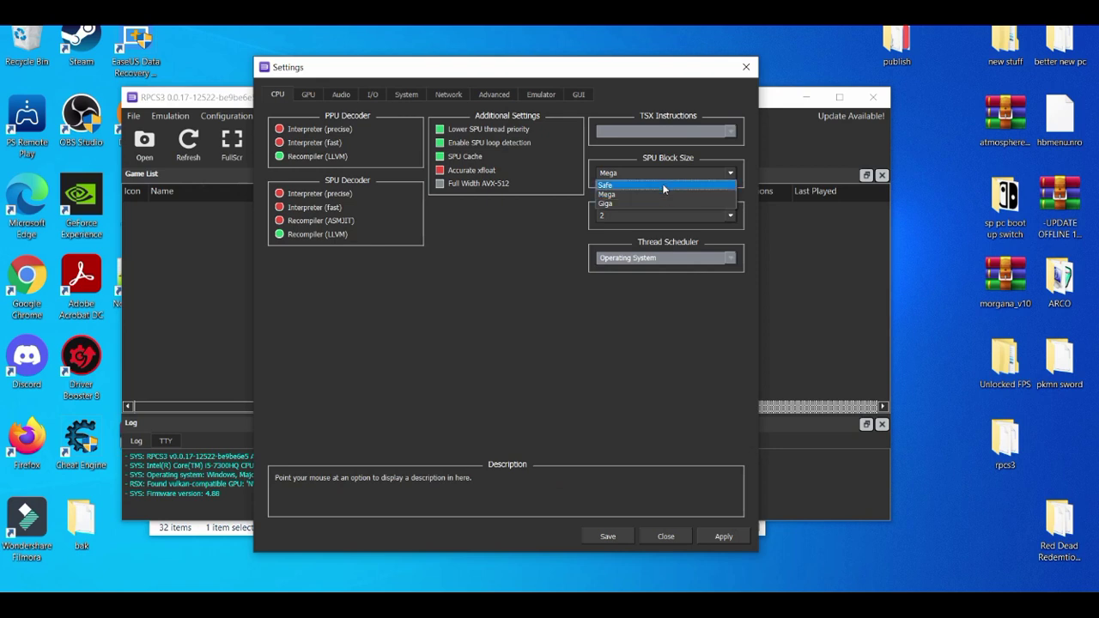
left_click(663, 187)
left_click(663, 173)
left_click(657, 196)
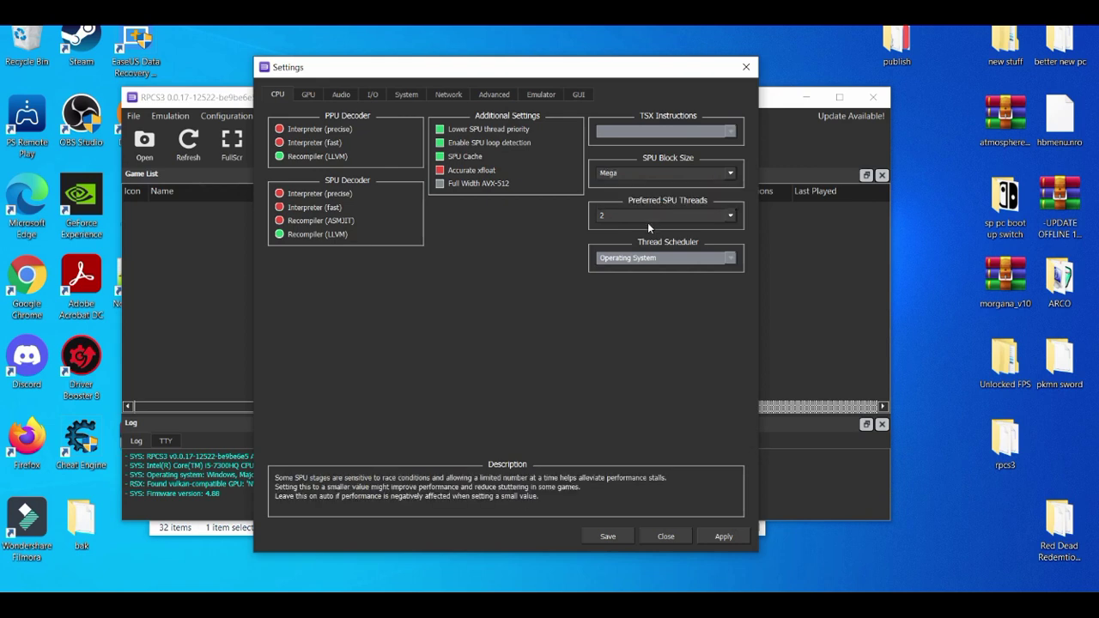
left_click(647, 219)
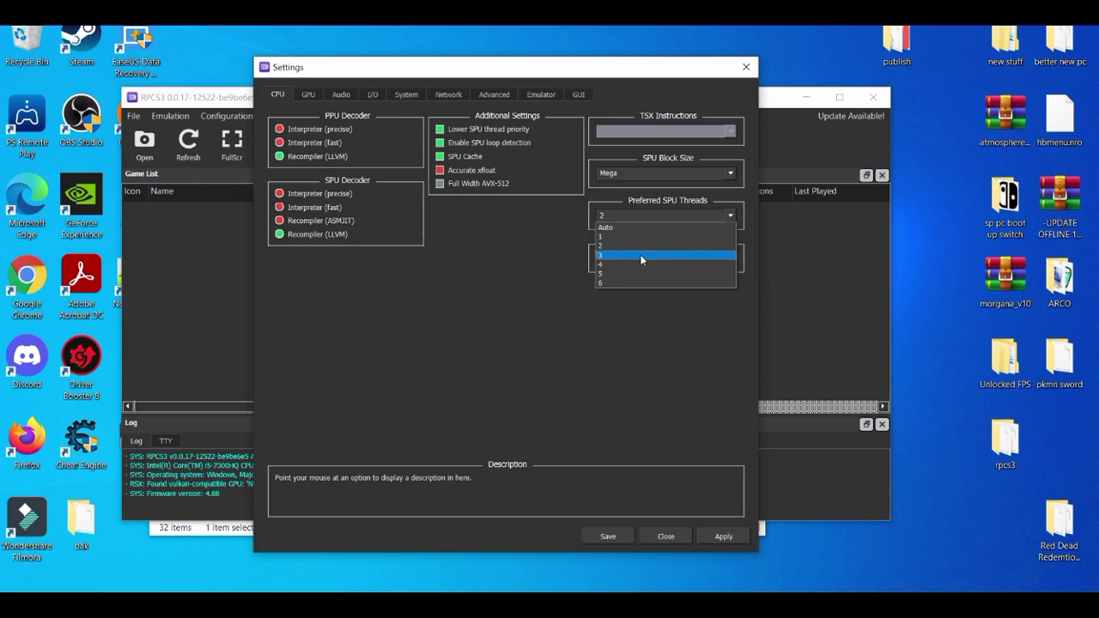
key("Escape")
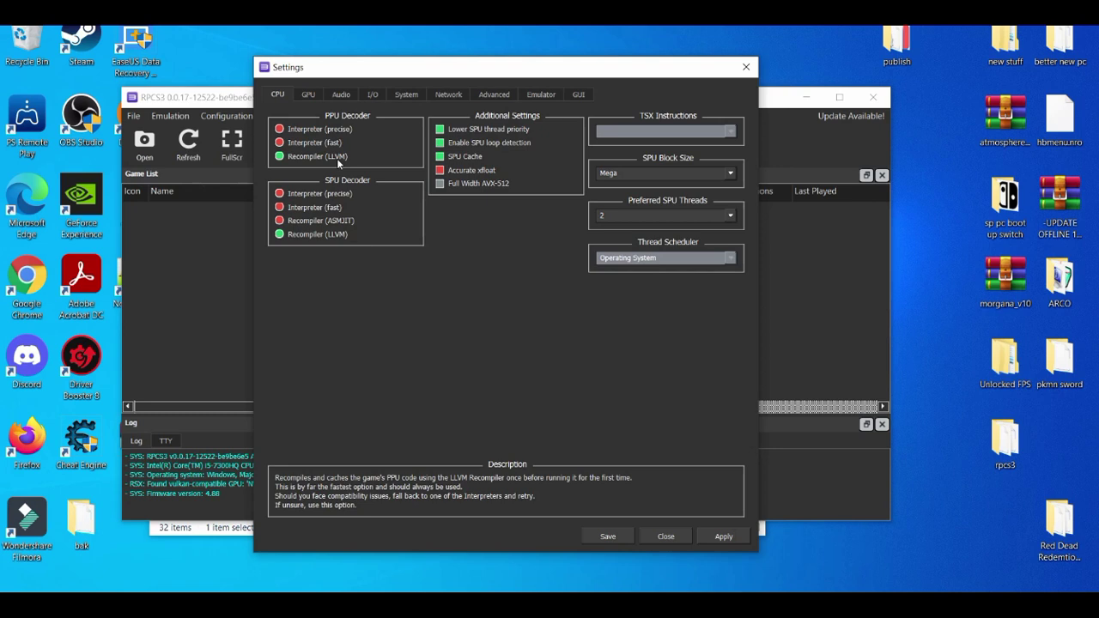
Review the GPU and Advanced settings alongside the CPU settings, and save the configuration
left_click(309, 95)
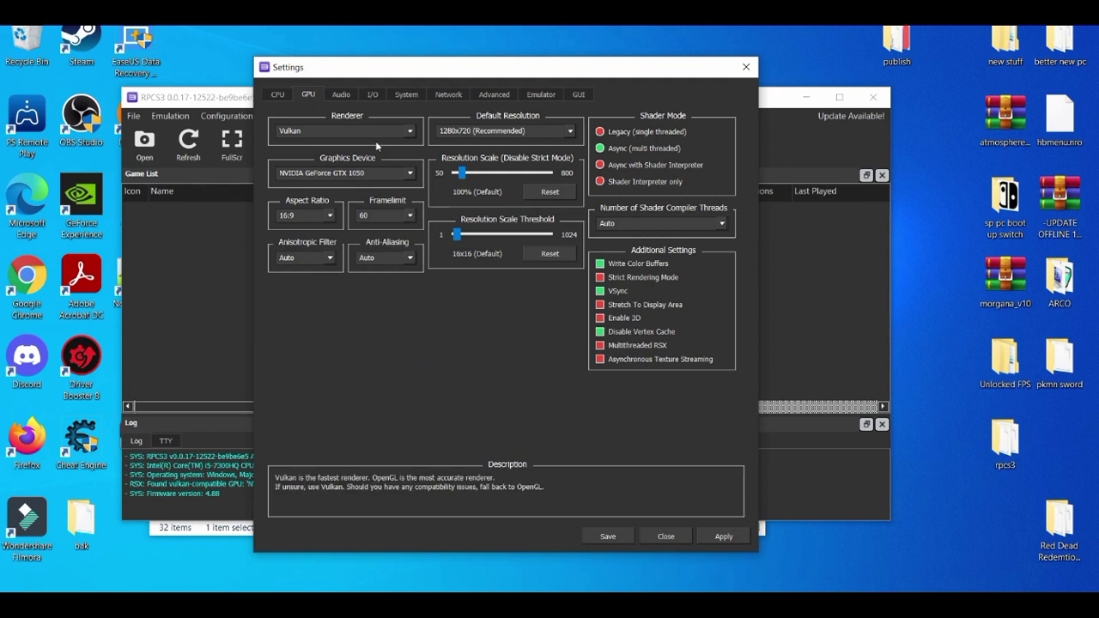
left_click(276, 95)
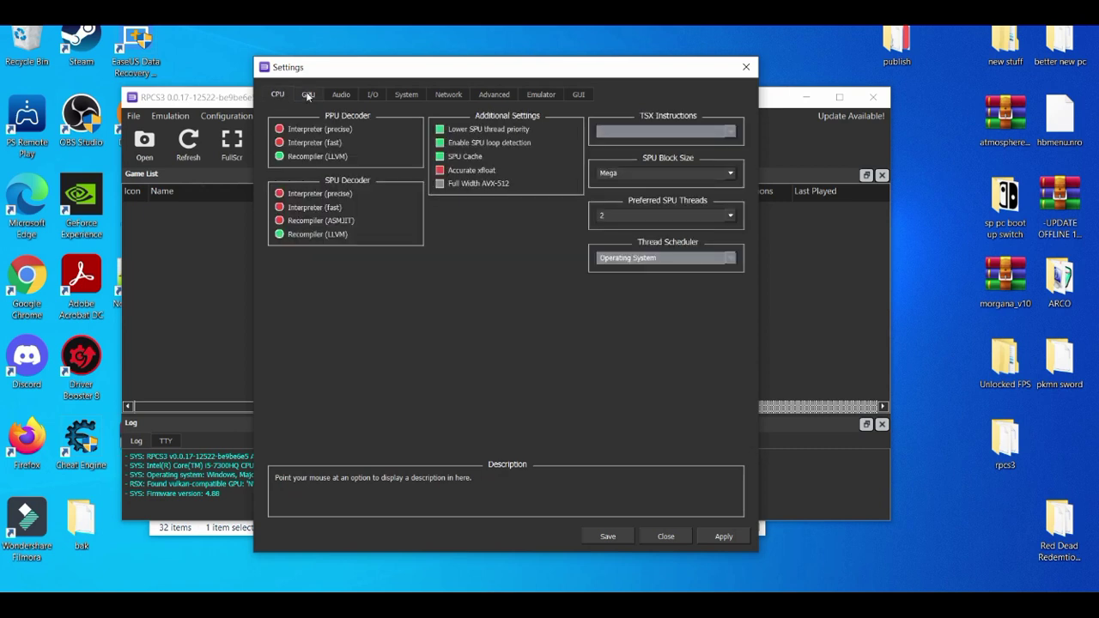
left_click(308, 95)
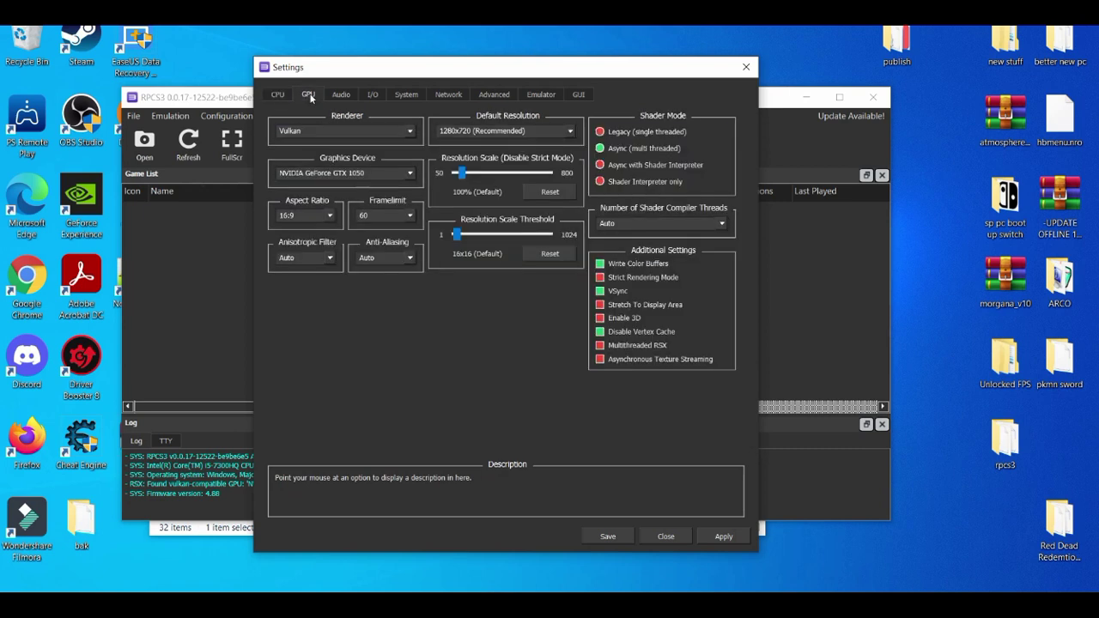
left_click(502, 100)
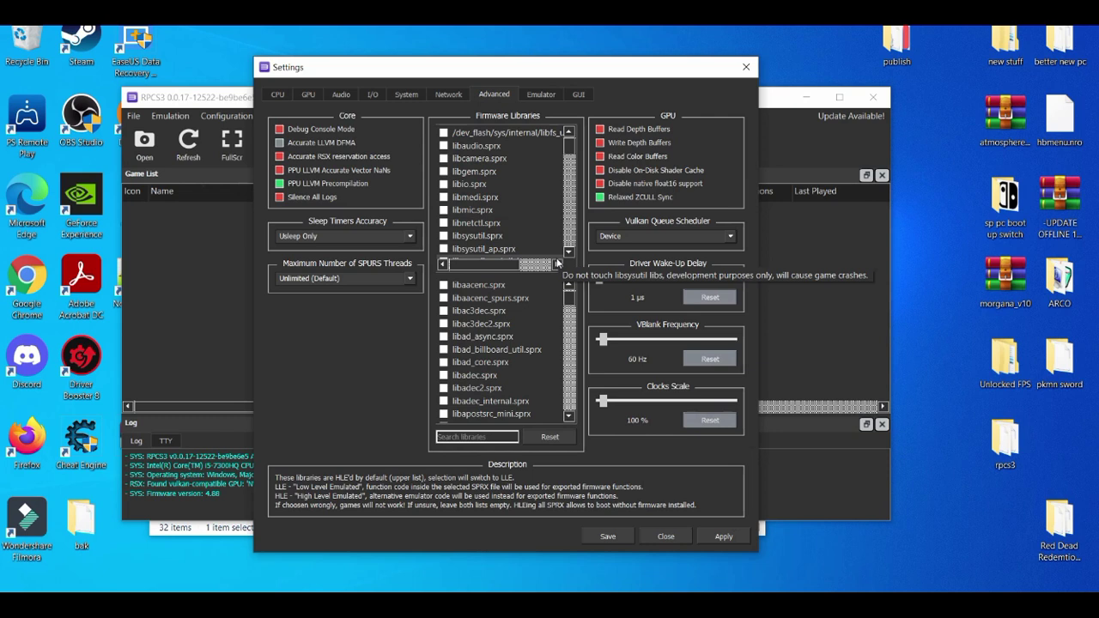
left_click(278, 94)
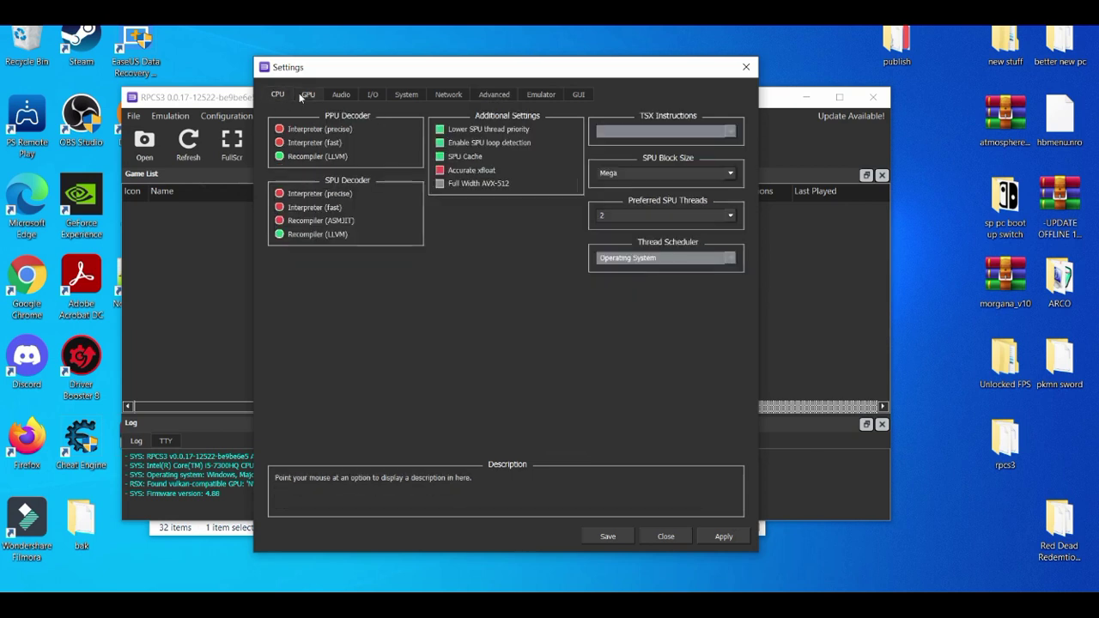
left_click(307, 94)
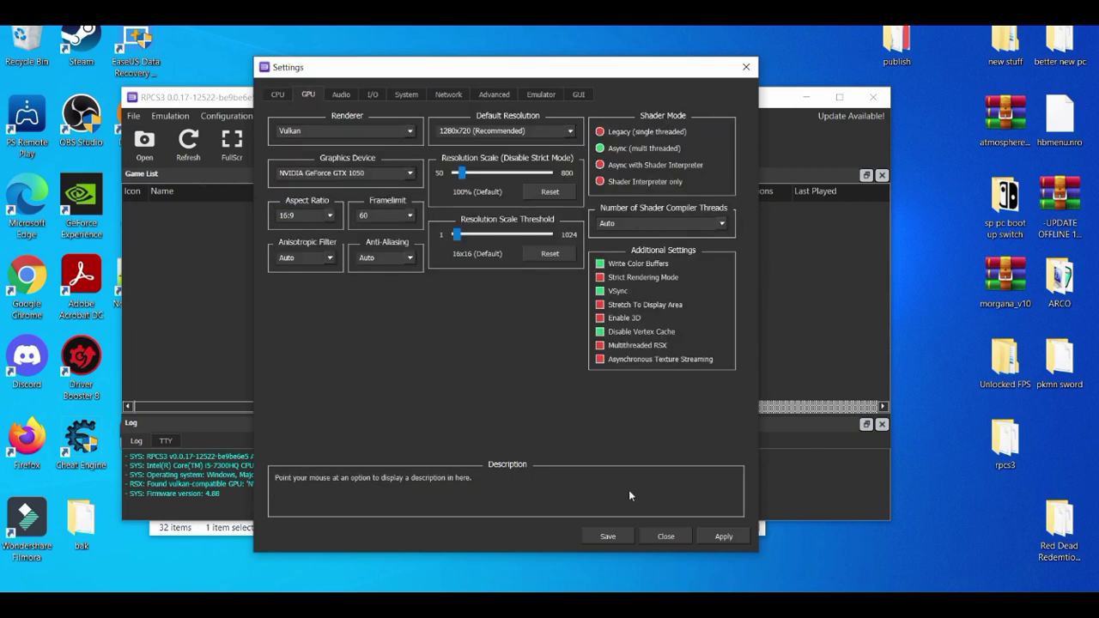
left_click(608, 536)
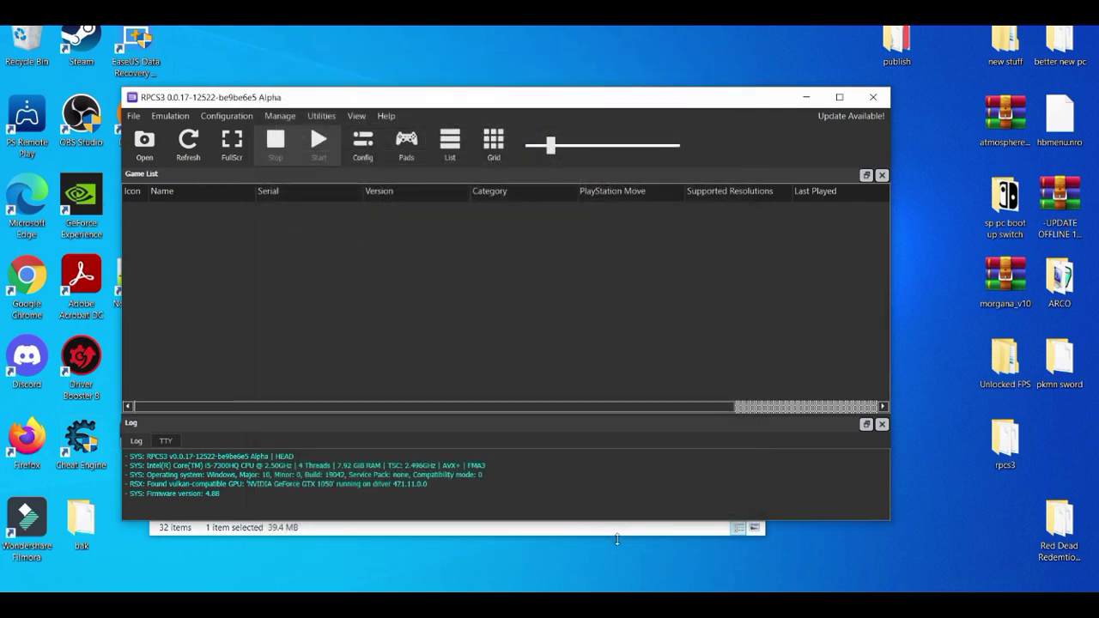
Minimize the RPCS3 and file explorer windows and open the NVIDIA Control Panel from the desktop
left_click(805, 99)
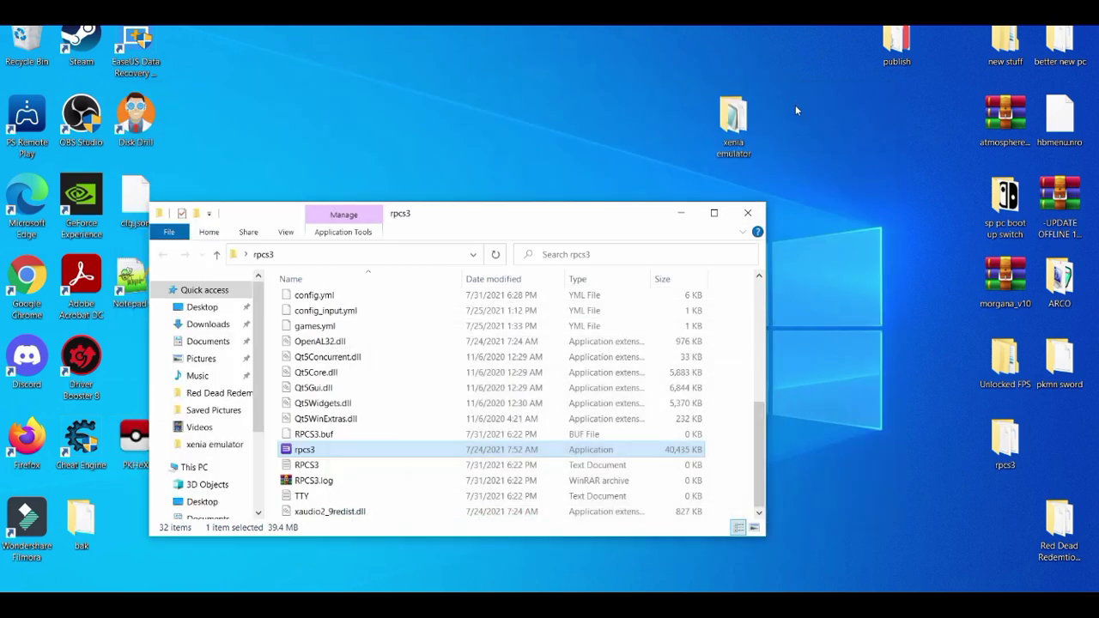
left_click(680, 213)
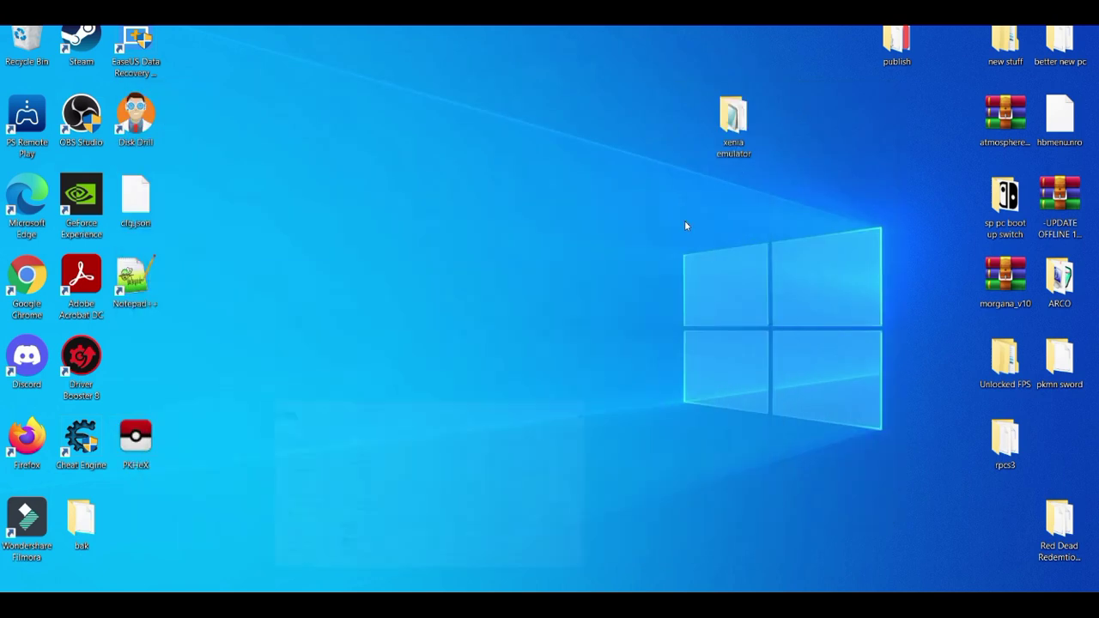
right_click(508, 209)
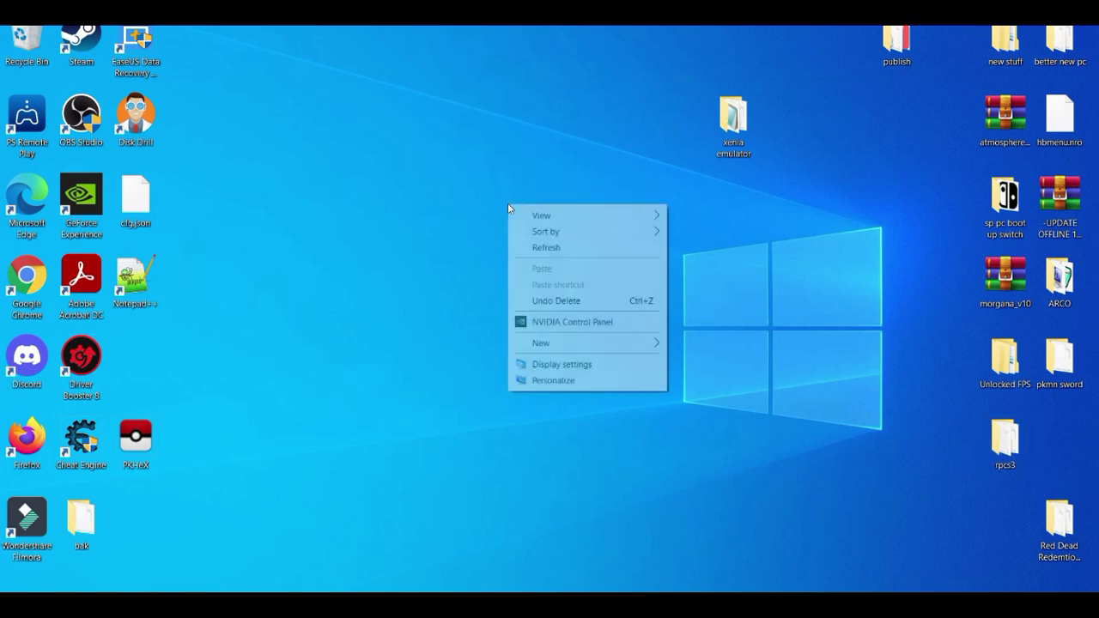
left_click(565, 330)
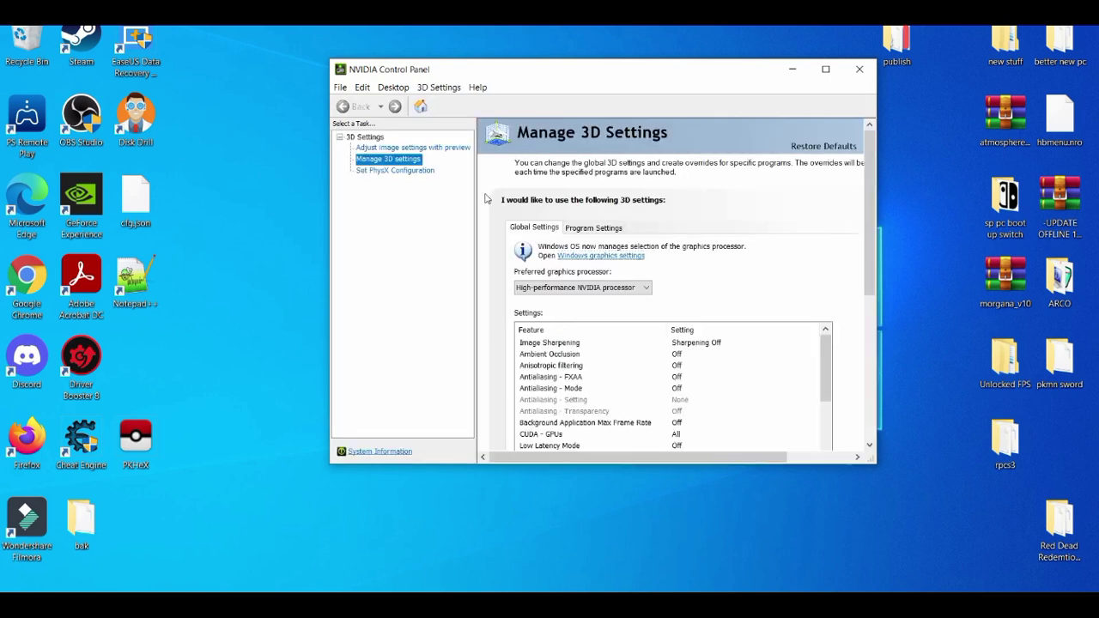
Check the PhysX configuration and set the image settings to use my preference emphasizing Performance
left_click(420, 172)
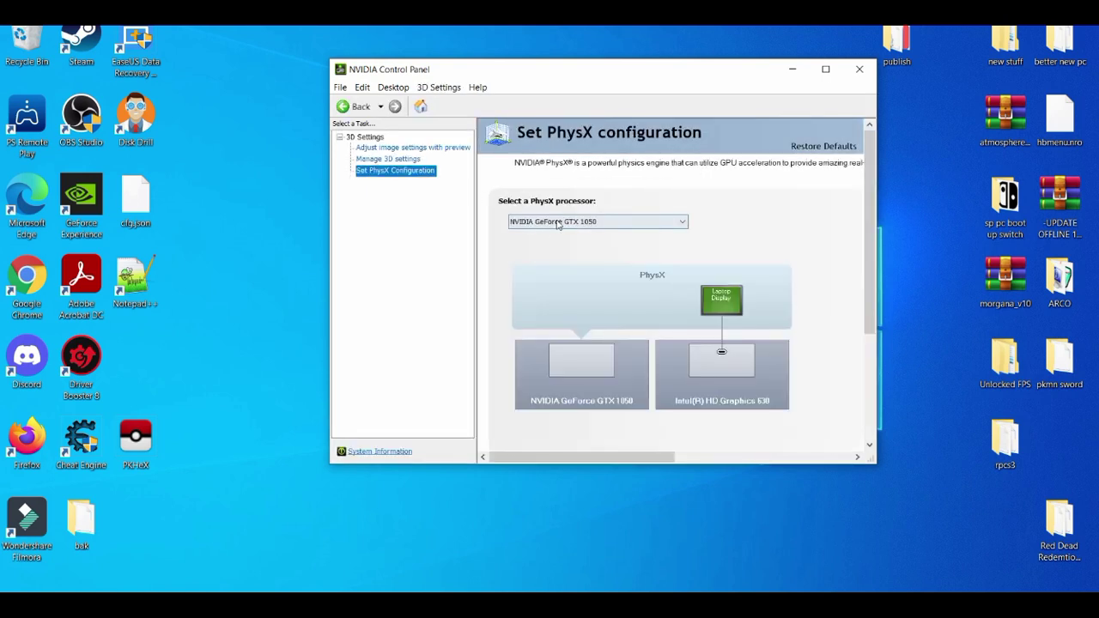
left_click(409, 149)
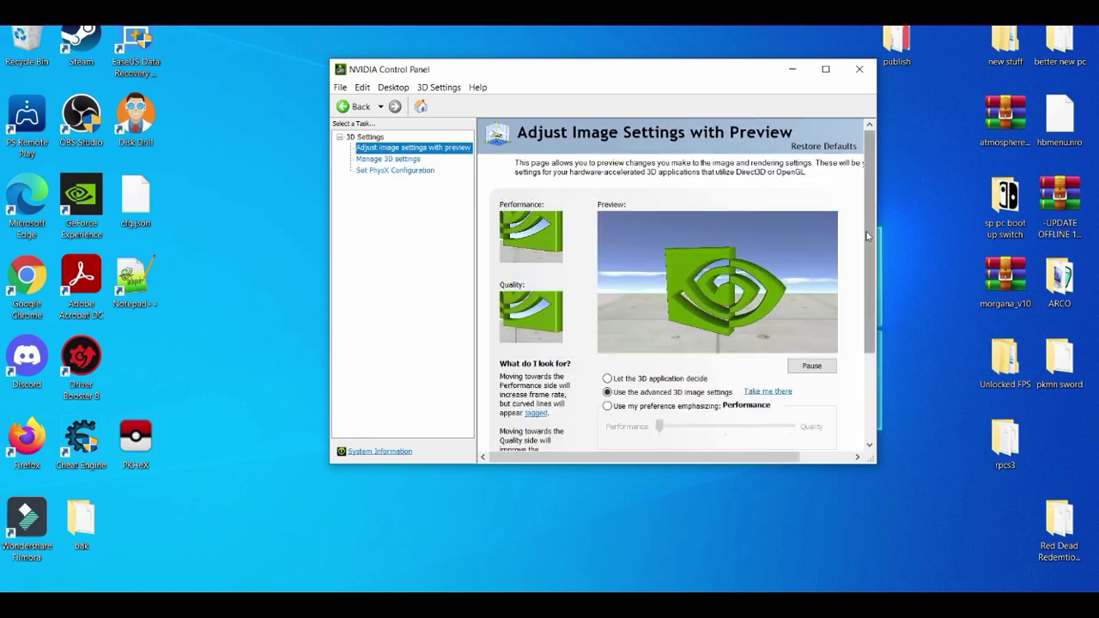
scroll(867, 236, "down", 1)
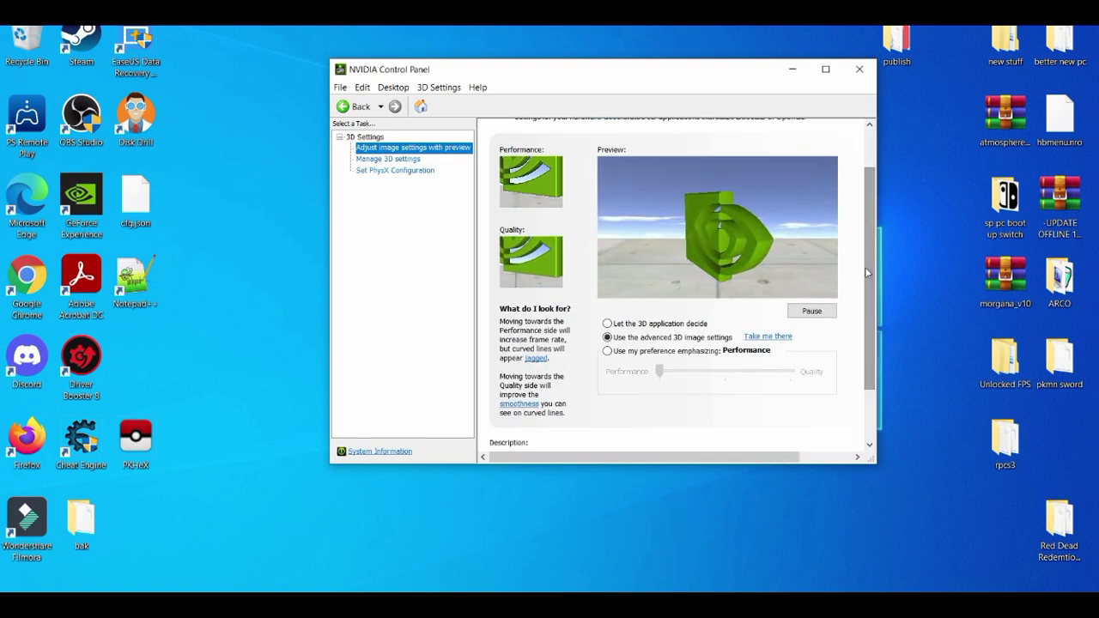
left_click(608, 352)
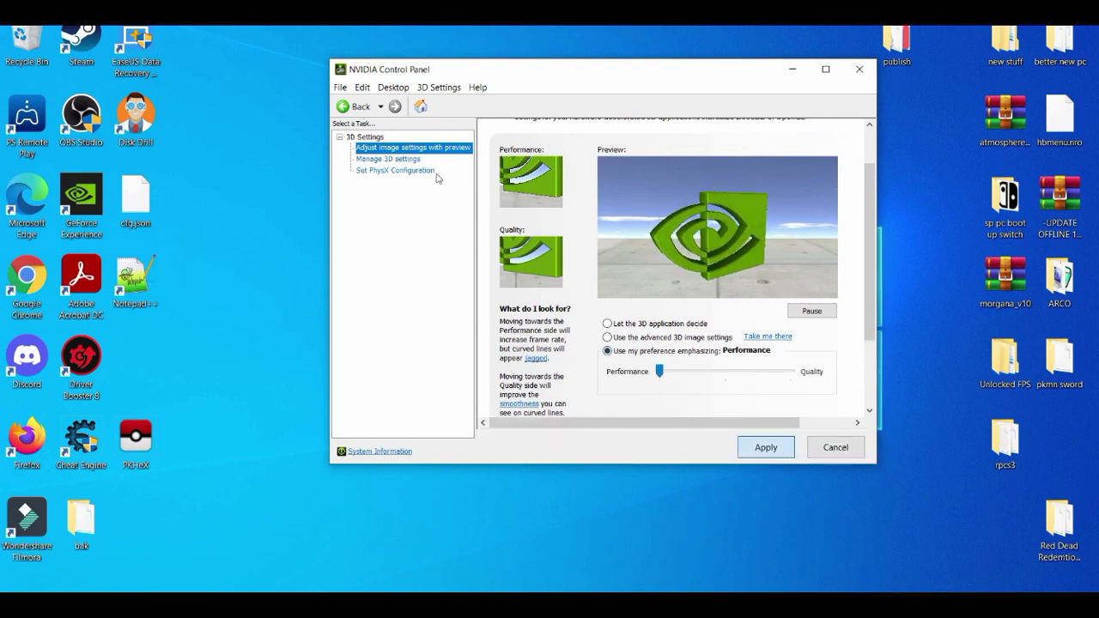
Set the global preferred graphics processor to High-performance NVIDIA processor and review the global 3D feature list
left_click(390, 161)
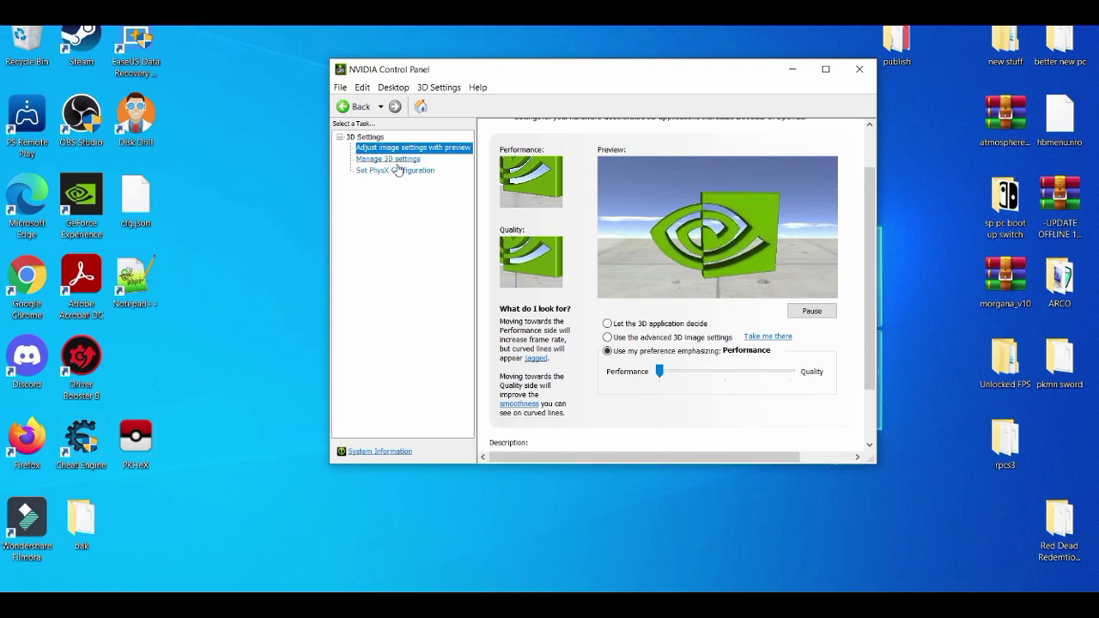
left_click(639, 288)
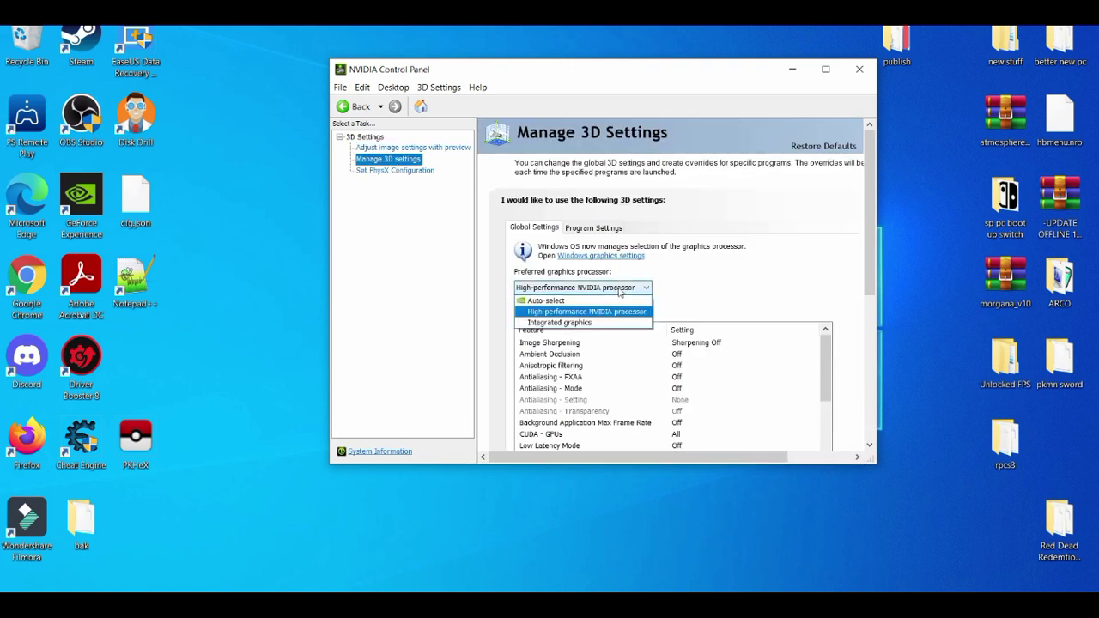
left_click(616, 313)
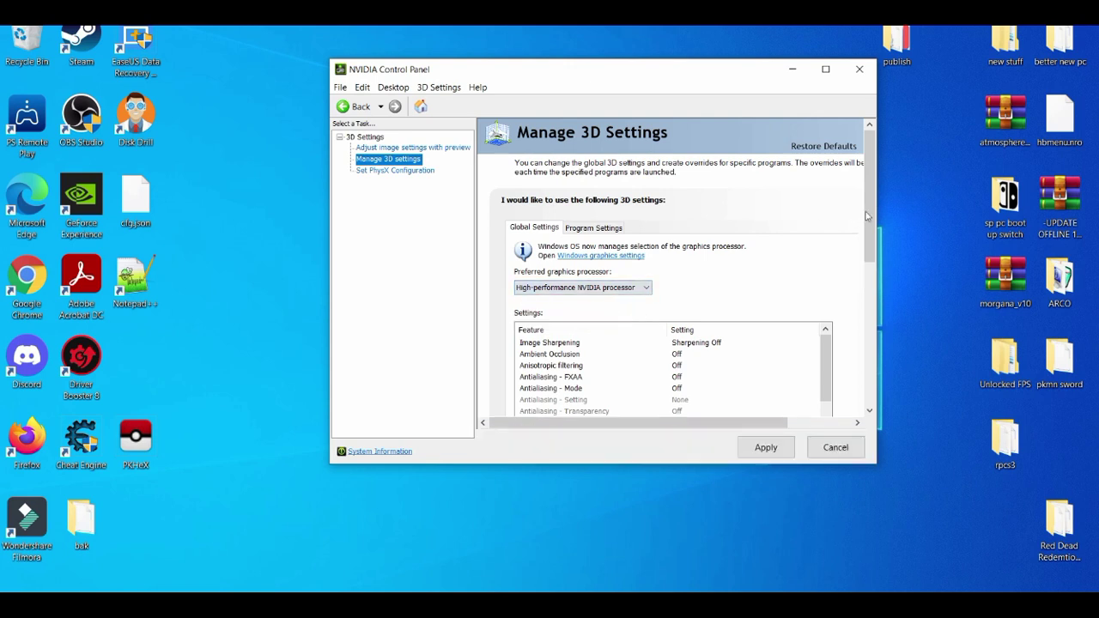
left_click_drag(870, 213, 871, 252)
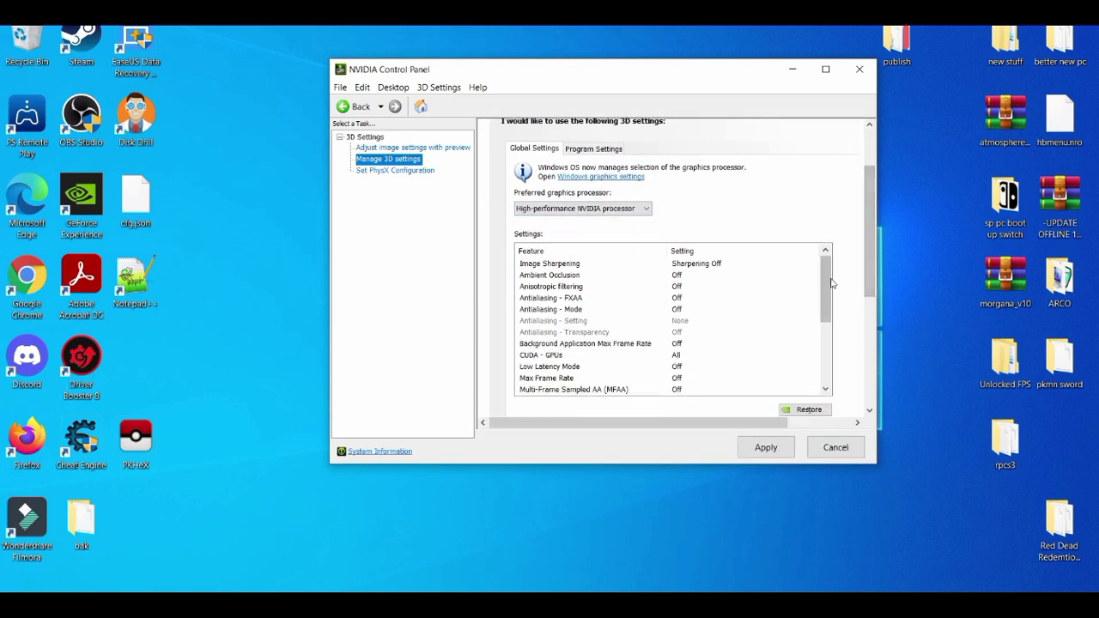
mouse_move(829, 282)
left_mouse_down()
mouse_move(829, 325)
mouse_move(836, 275)
left_mouse_up()
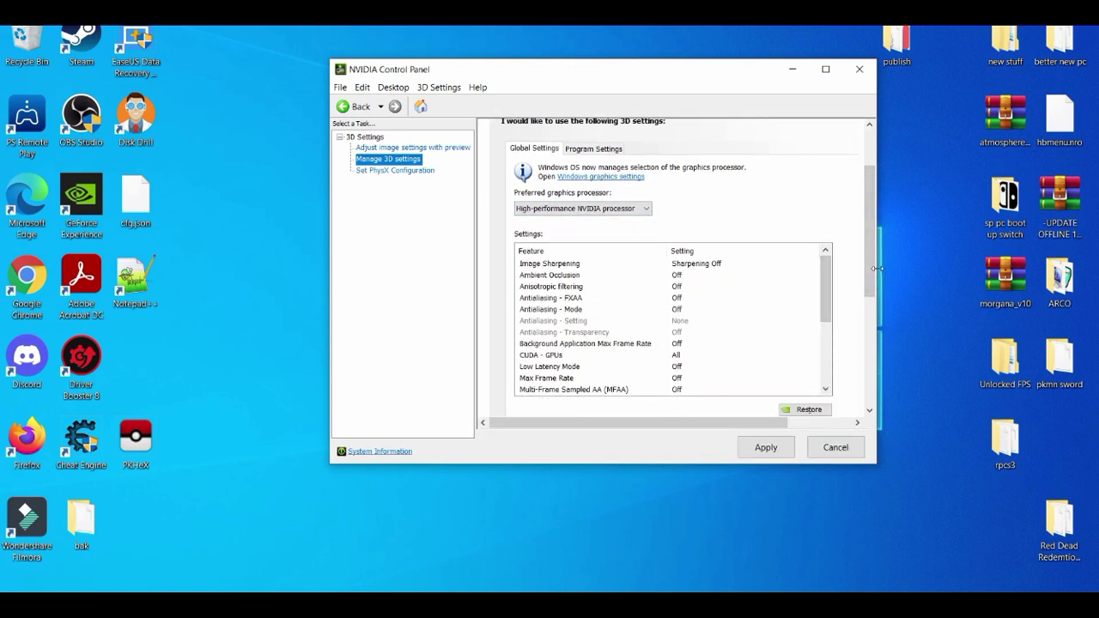
left_click_drag(872, 236, 870, 200)
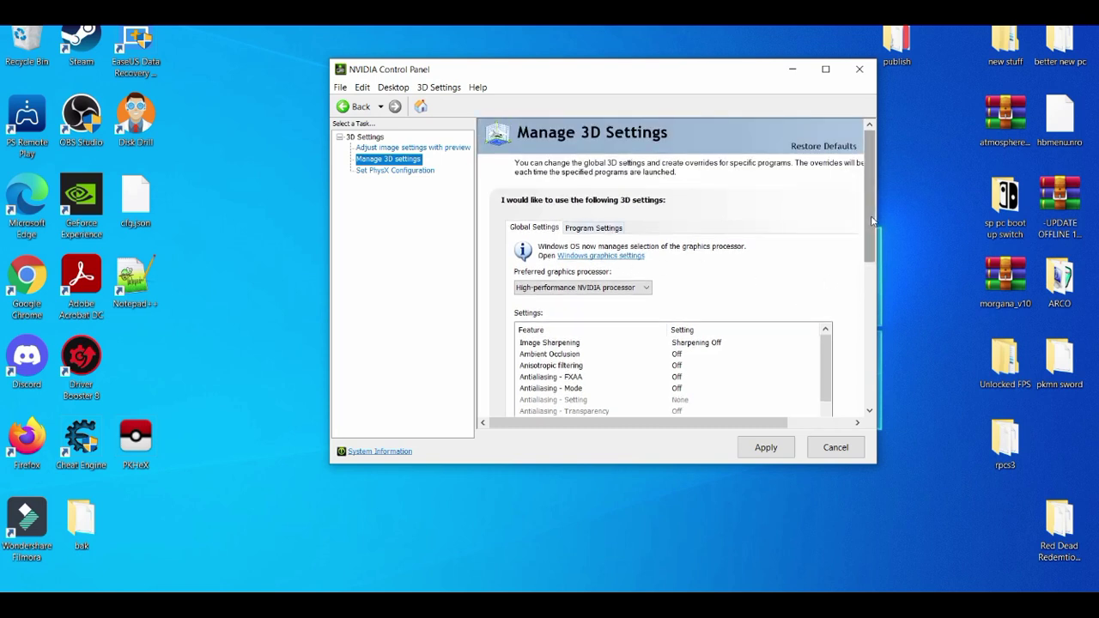
left_click_drag(870, 221, 871, 250)
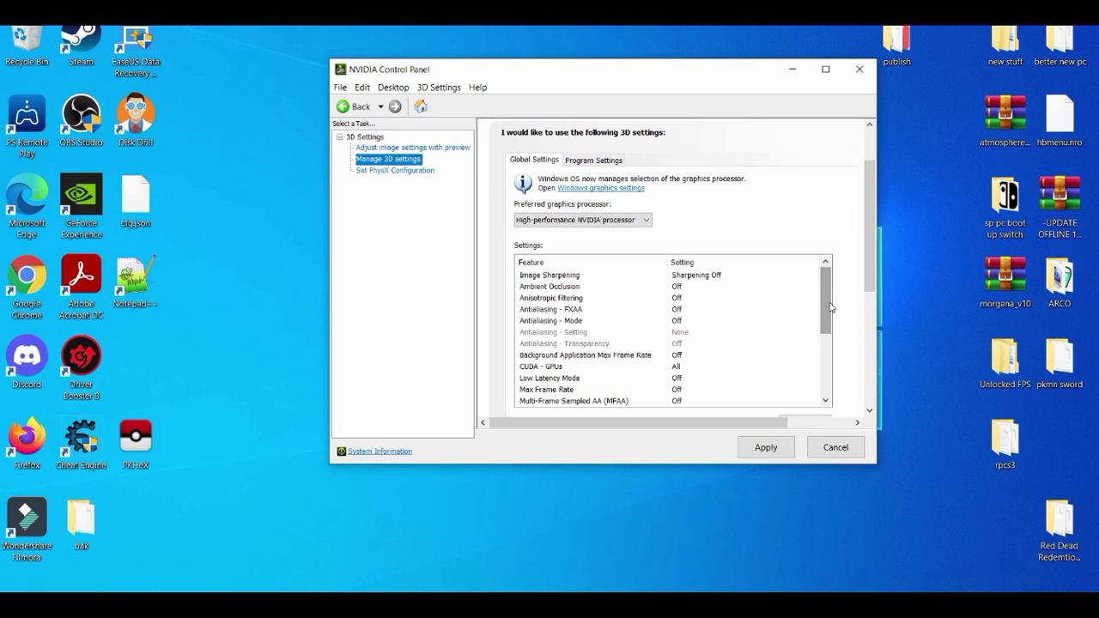
left_click_drag(830, 307, 826, 379)
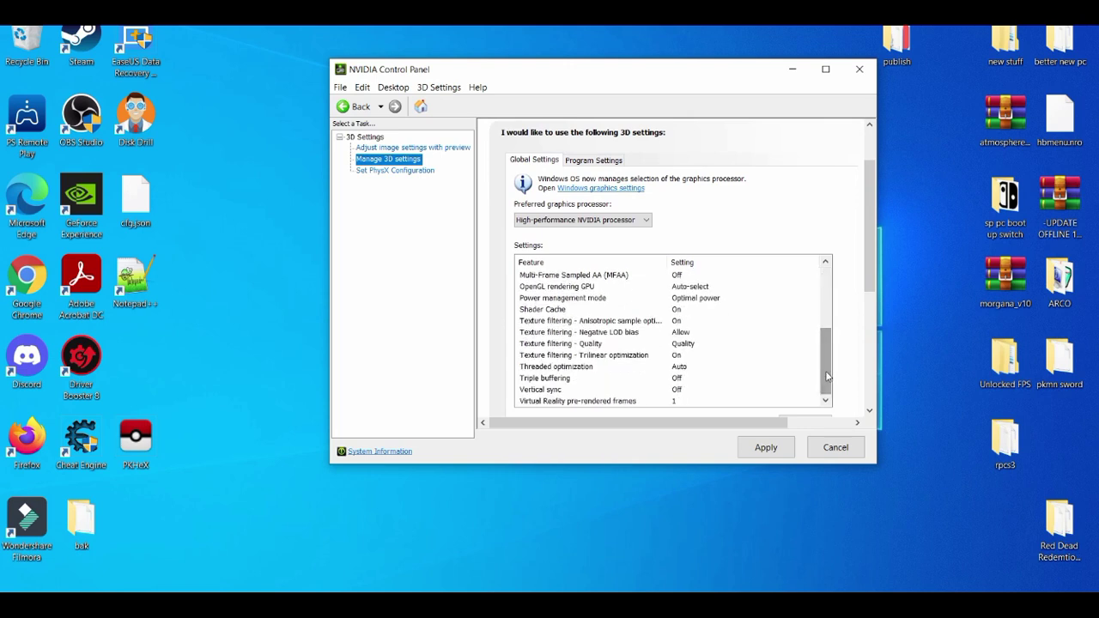
scroll(827, 375, "up", 4)
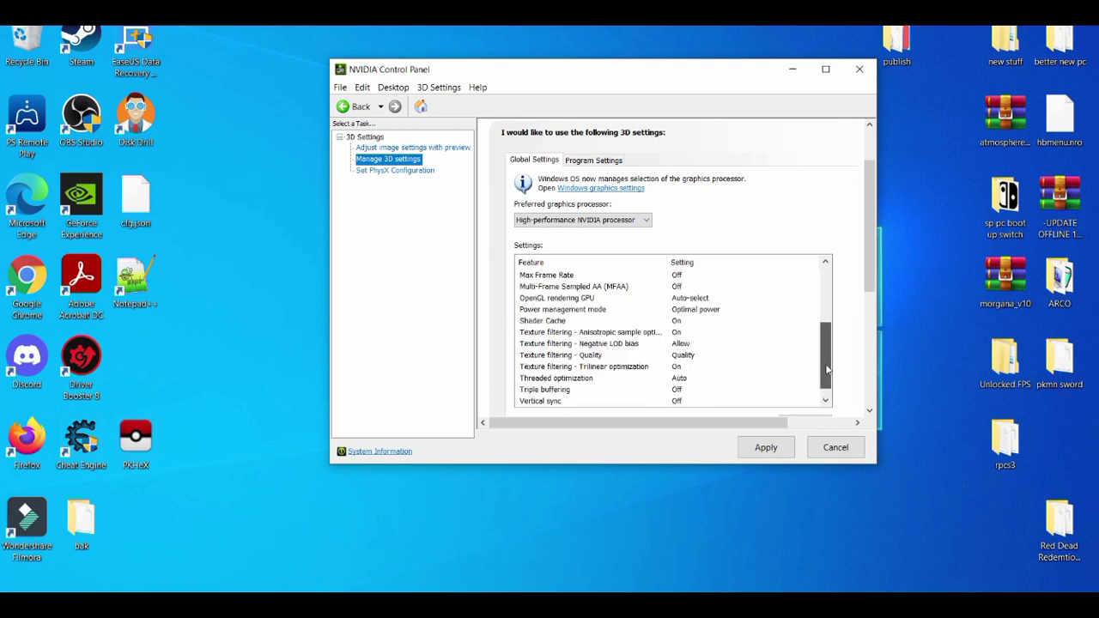
In the program-specific 3D settings, set the selected program's preferred graphics processor to High-performance NVIDIA processor
left_click(606, 160)
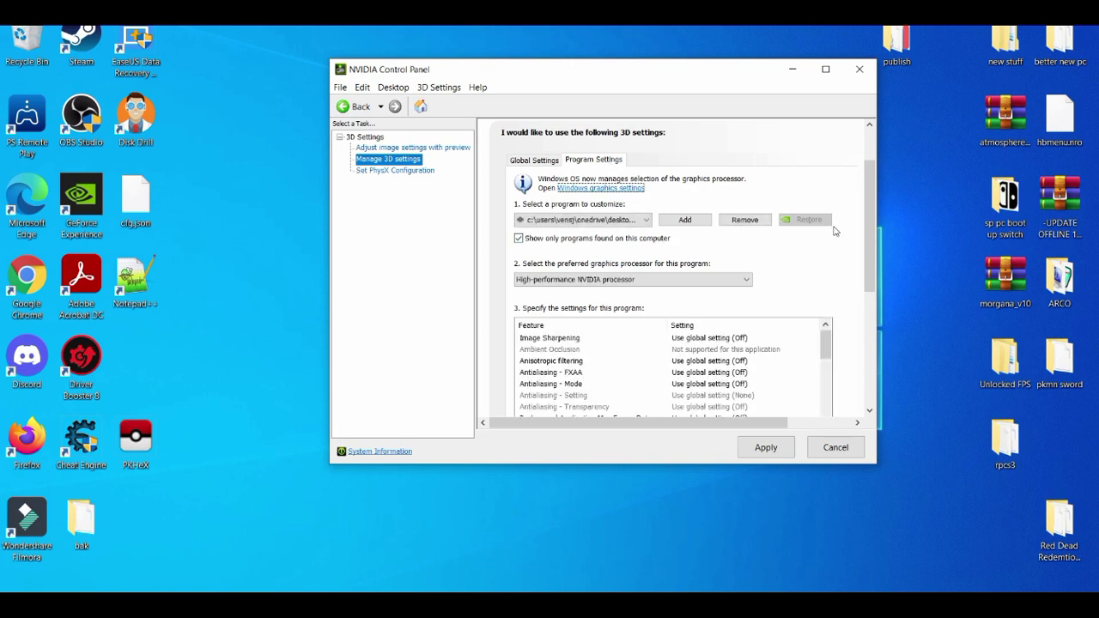
scroll(867, 206, "down", 1)
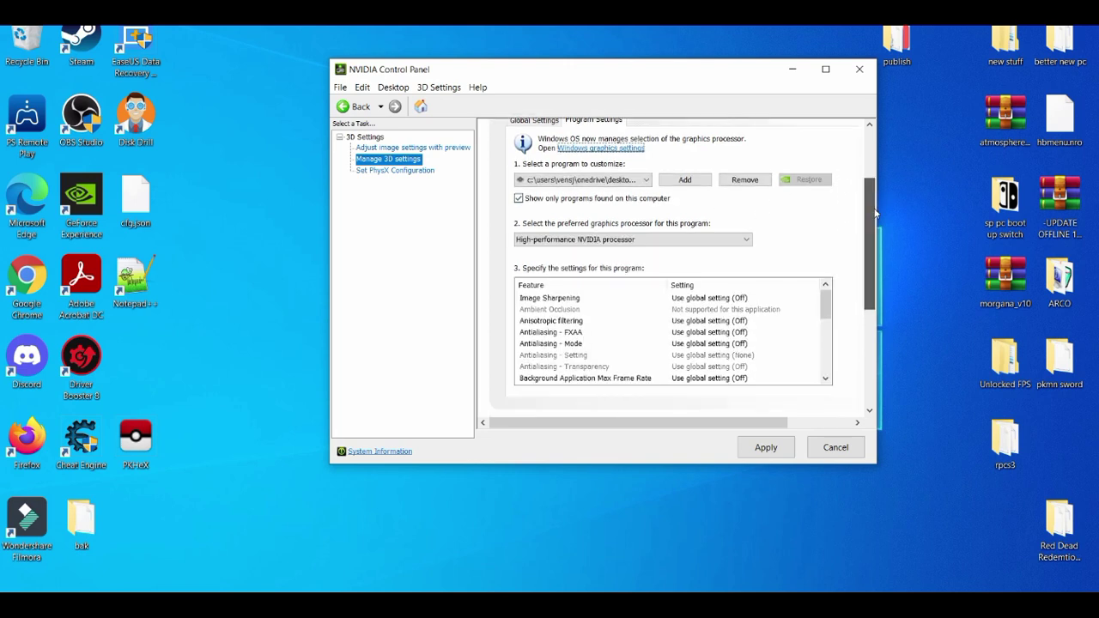
left_click(681, 244)
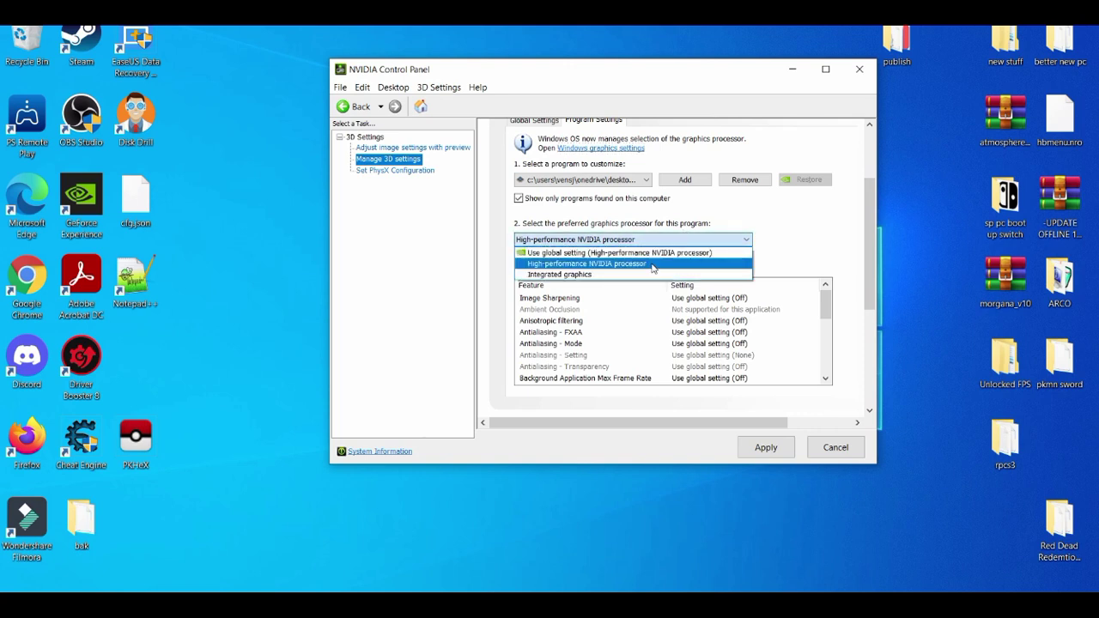
left_click(653, 268)
left_click_drag(823, 306, 829, 278)
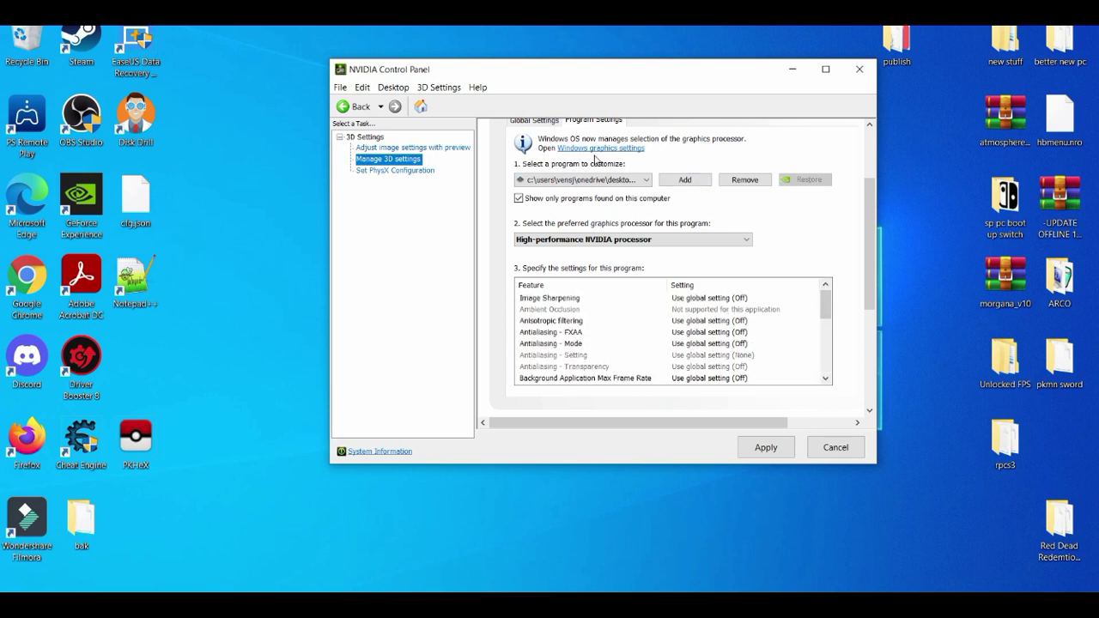
Add rpcs3 to the customized programs, apply the 3D settings and close the NVIDIA Control Panel
left_click(686, 182)
left_click(571, 172)
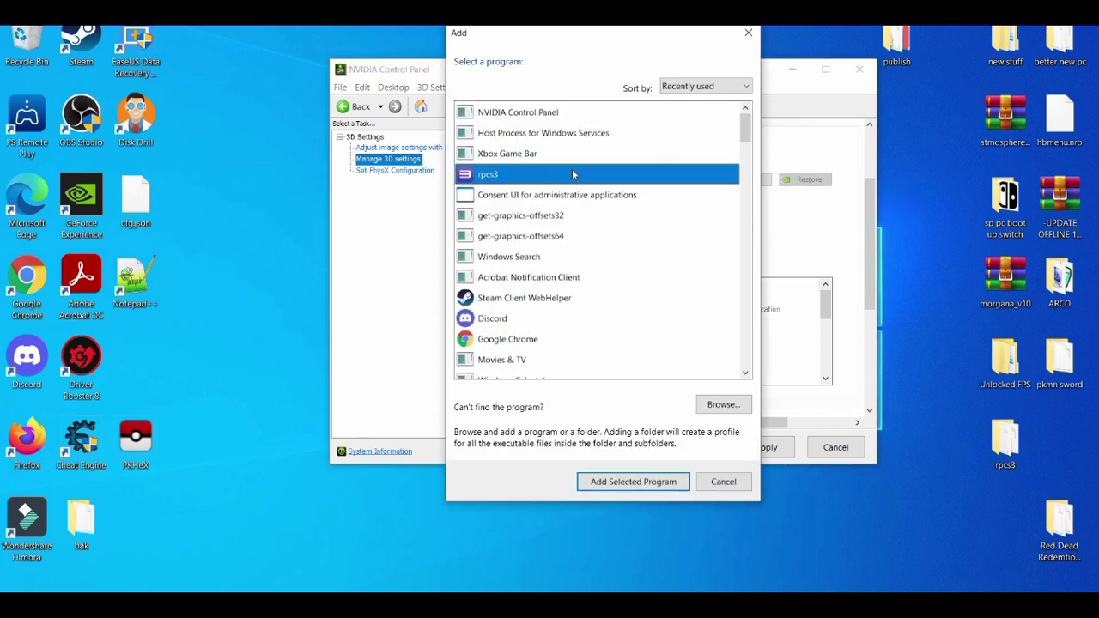
left_click(657, 482)
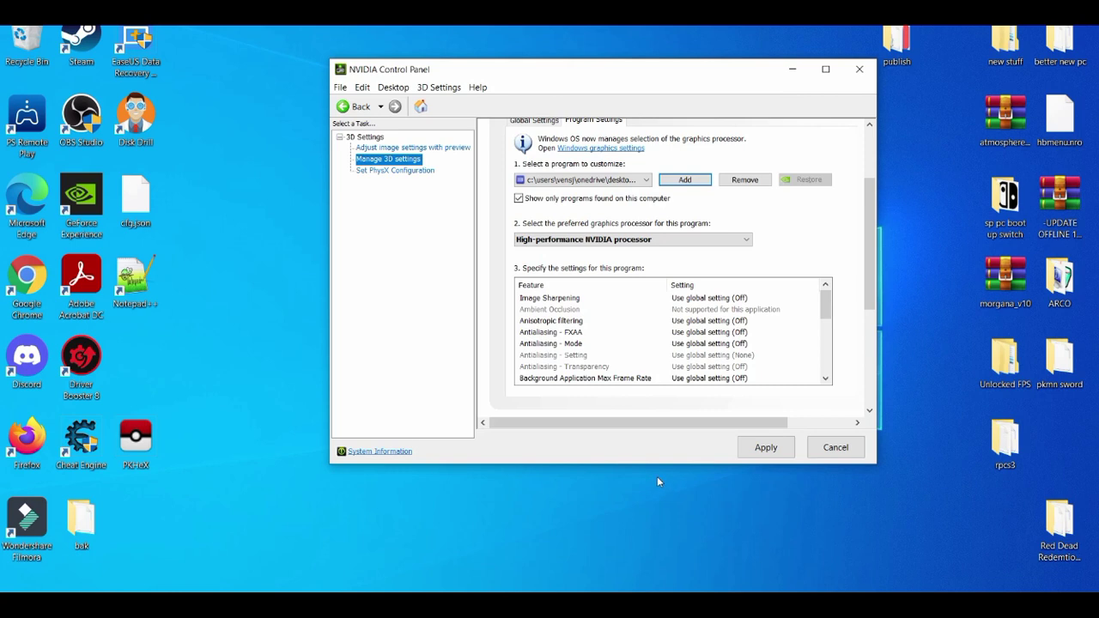
left_click(766, 447)
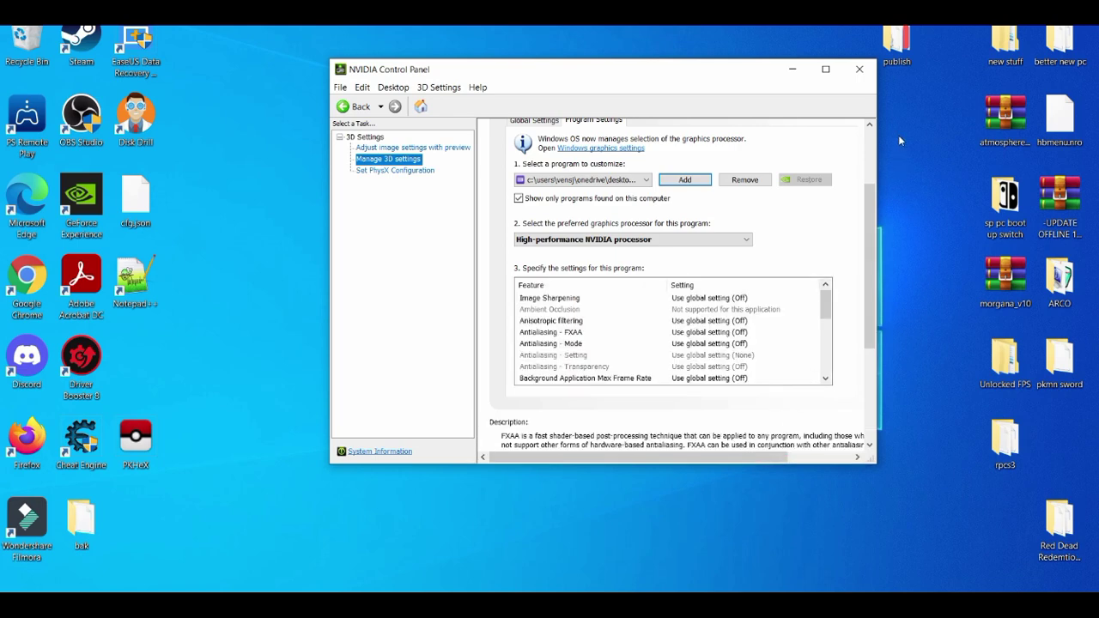
left_click(865, 65)
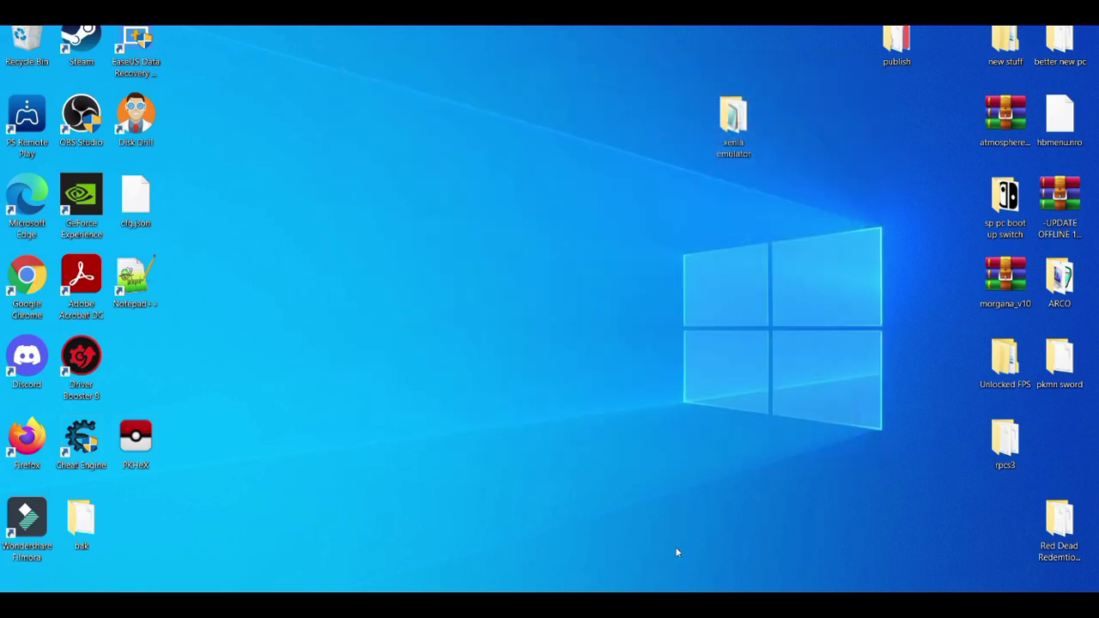